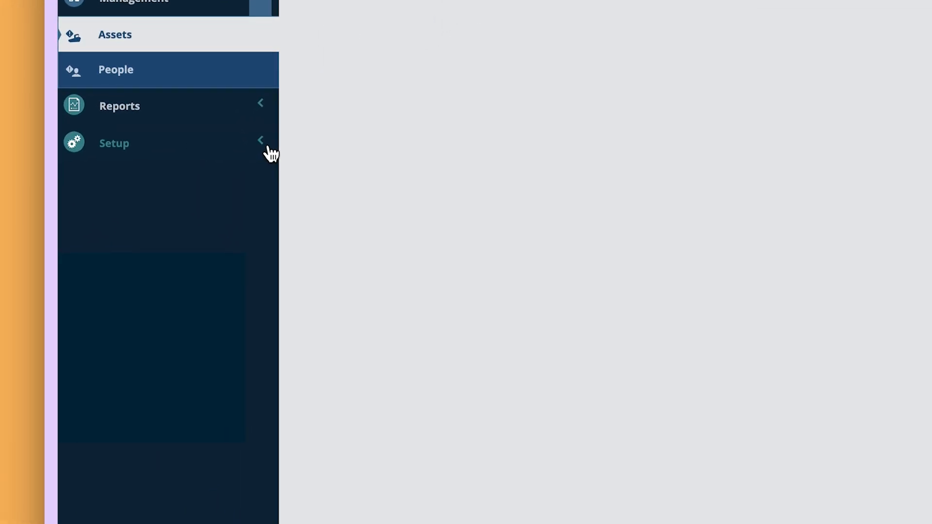
# Create and save a new part unit named Cubic Meters in the Parts setup.
pyautogui.click(262, 144)
pyautogui.click(236, 364)
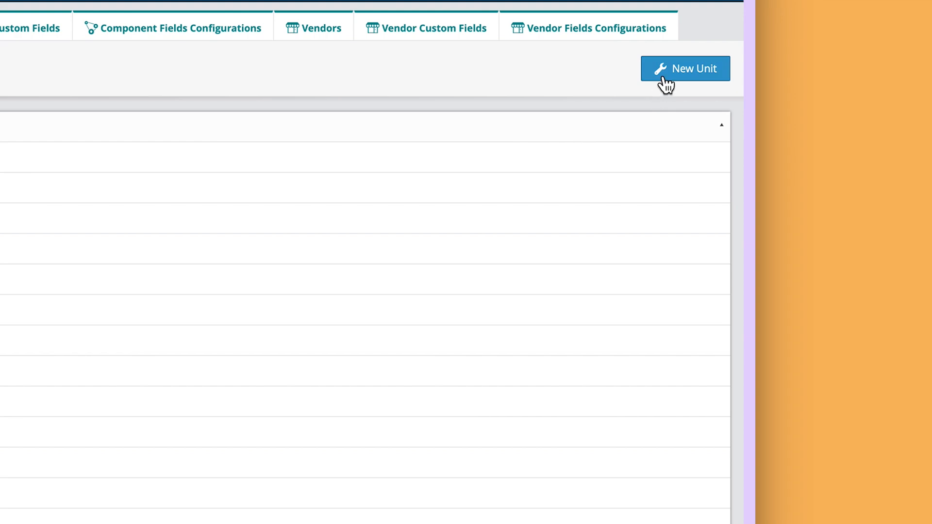
pyautogui.click(665, 82)
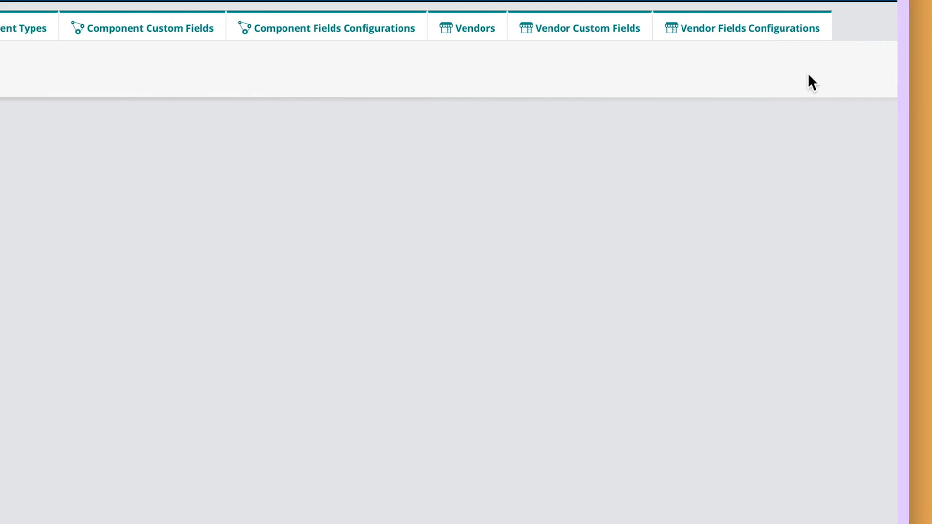
pyautogui.write('Cubic Meters')
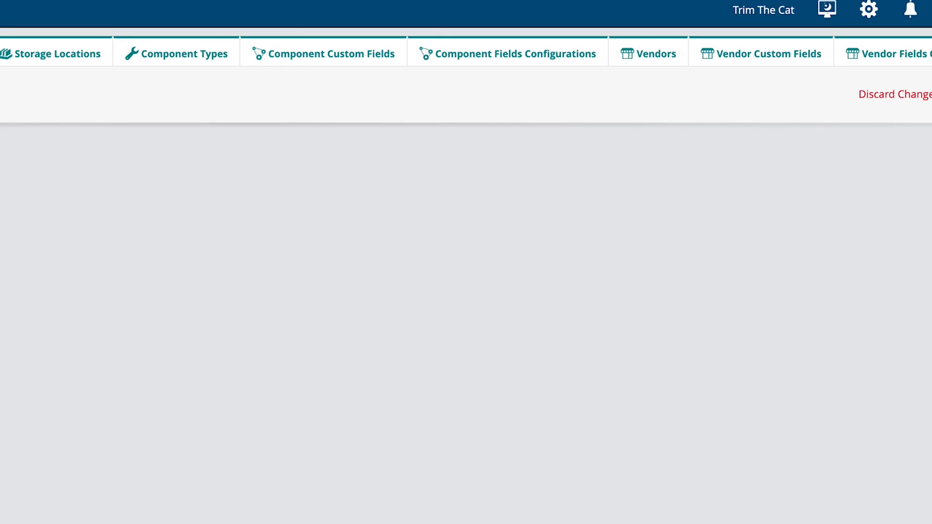
pyautogui.click(787, 112)
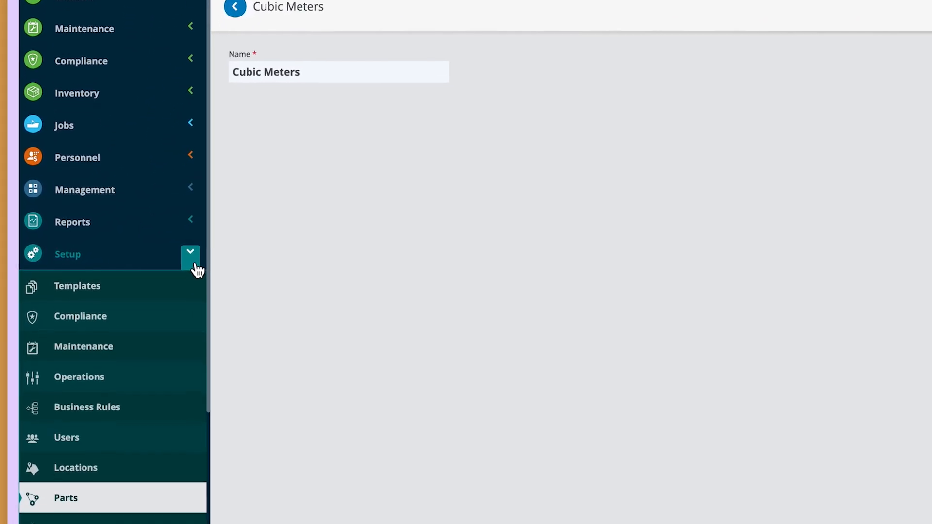
# Start a new commodity type in the Logbook setup.
pyautogui.moveTo(135, 279); pyautogui.dragTo(133, 369)
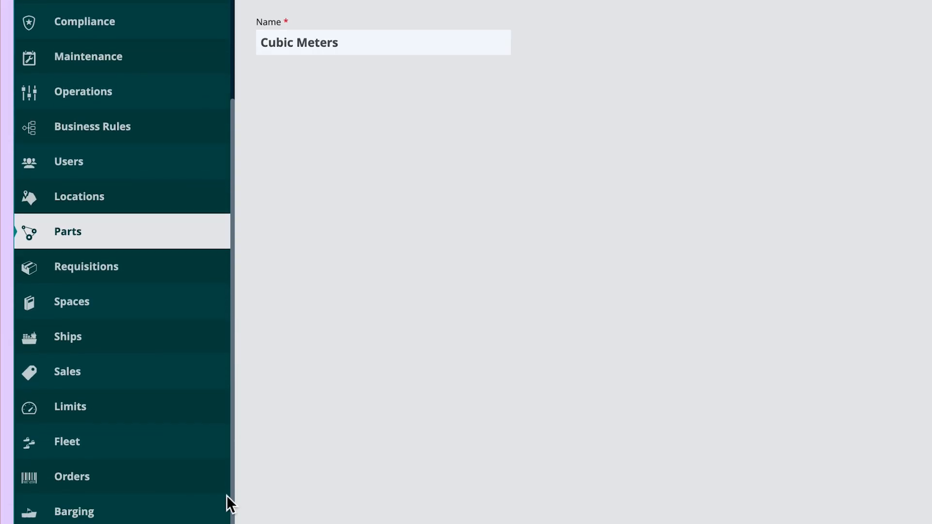
pyautogui.moveTo(226, 495); pyautogui.dragTo(221, 500)
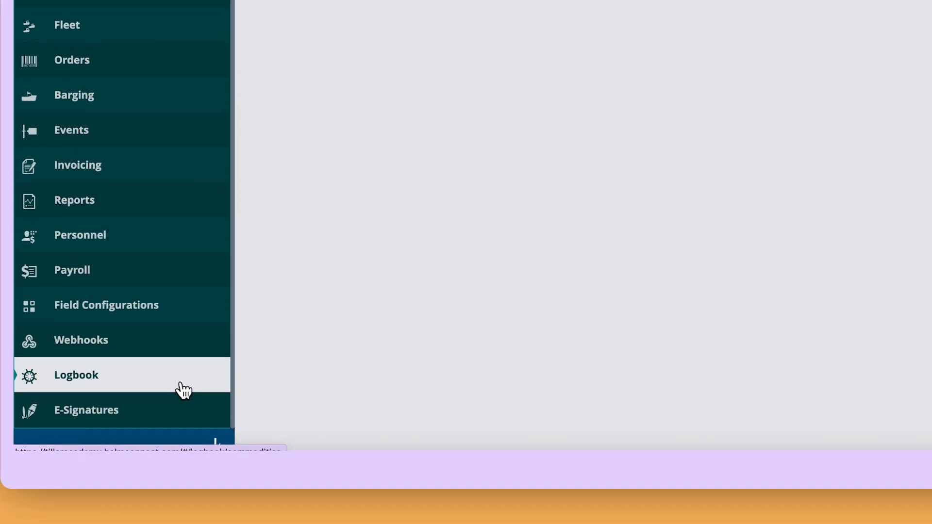
pyautogui.click(183, 390)
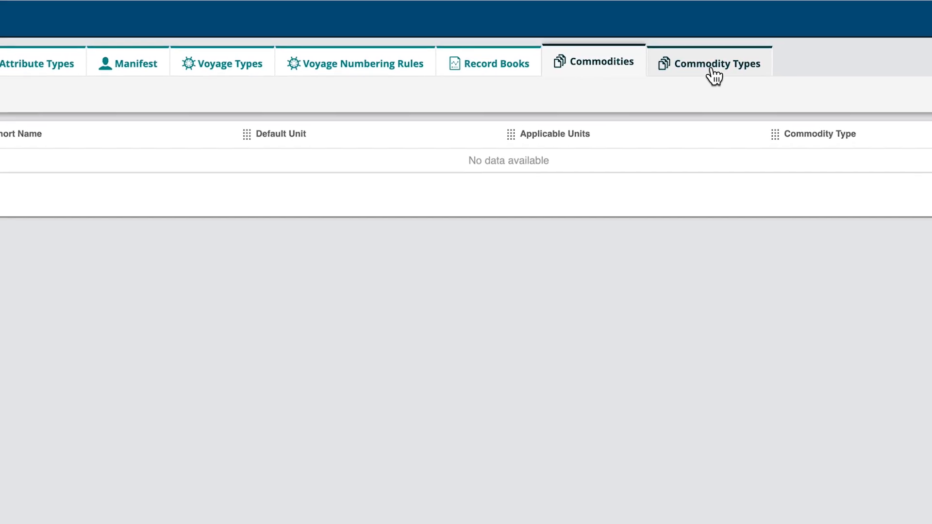
pyautogui.click(694, 86)
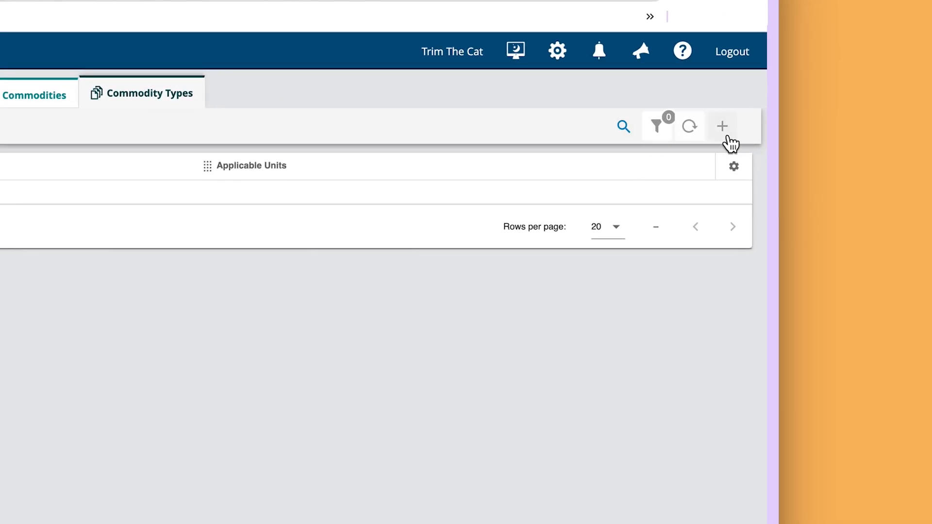
pyautogui.click(728, 138)
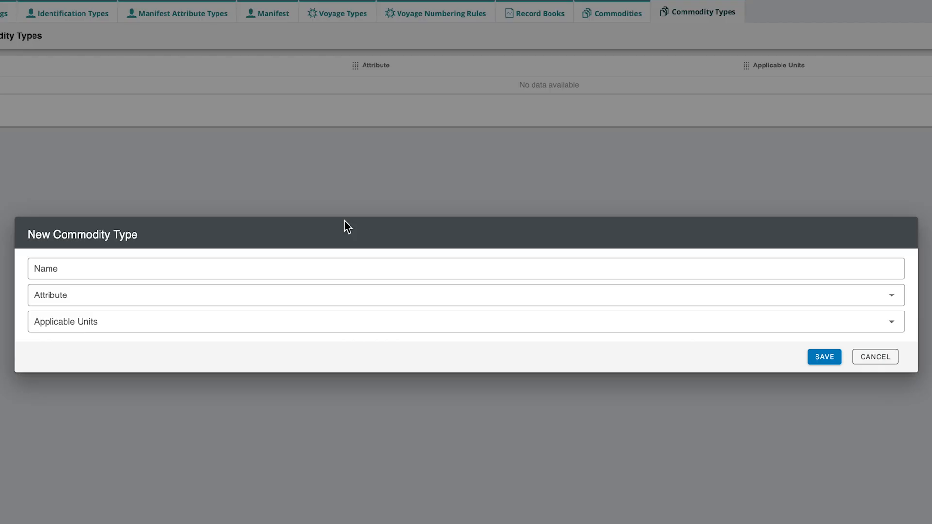
# Name the commodity type Fuel with attribute Fluid and applicable unit Litres, and save it.
pyautogui.click(214, 266)
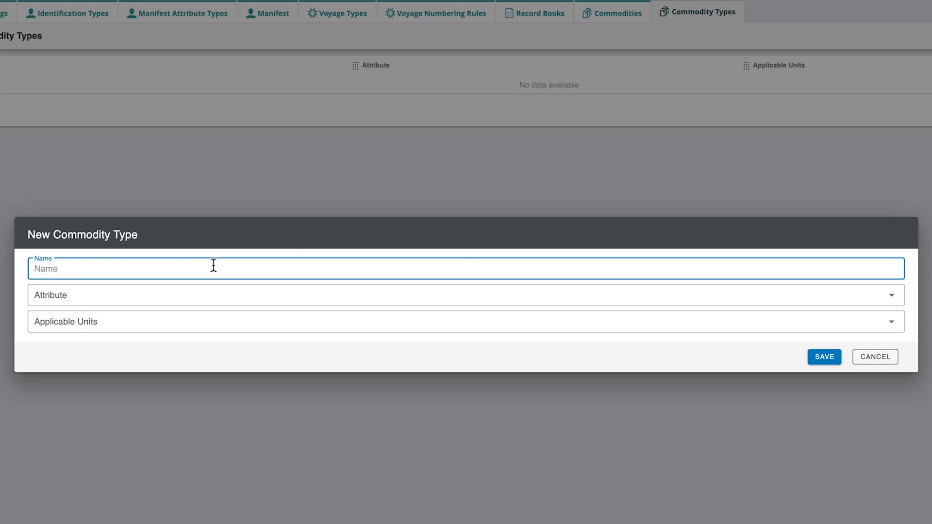
pyautogui.write('Fuel')
pyautogui.click(204, 295)
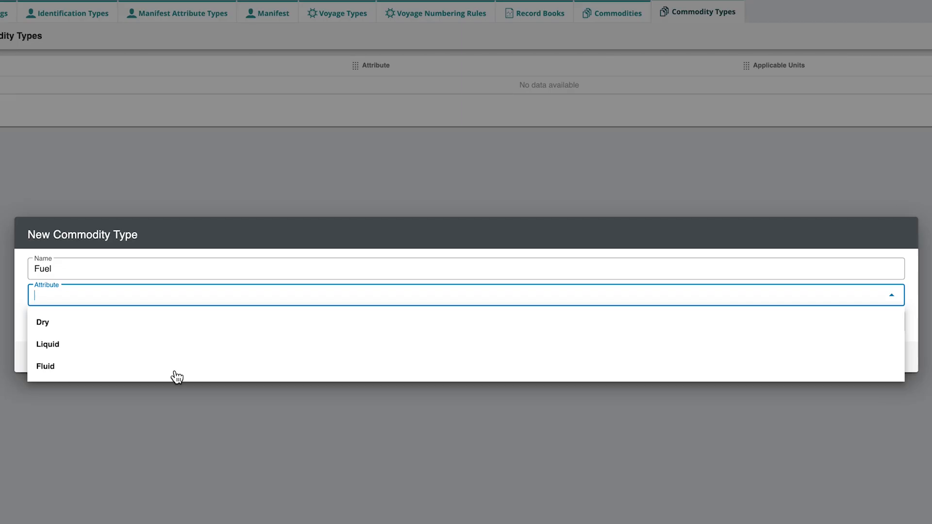
pyautogui.click(172, 369)
pyautogui.click(179, 322)
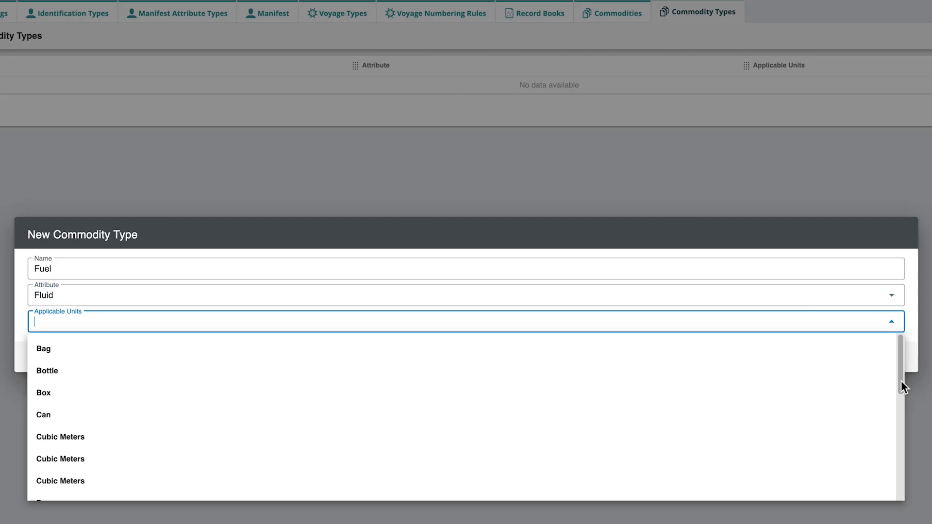
pyautogui.moveTo(901, 381); pyautogui.dragTo(900, 449)
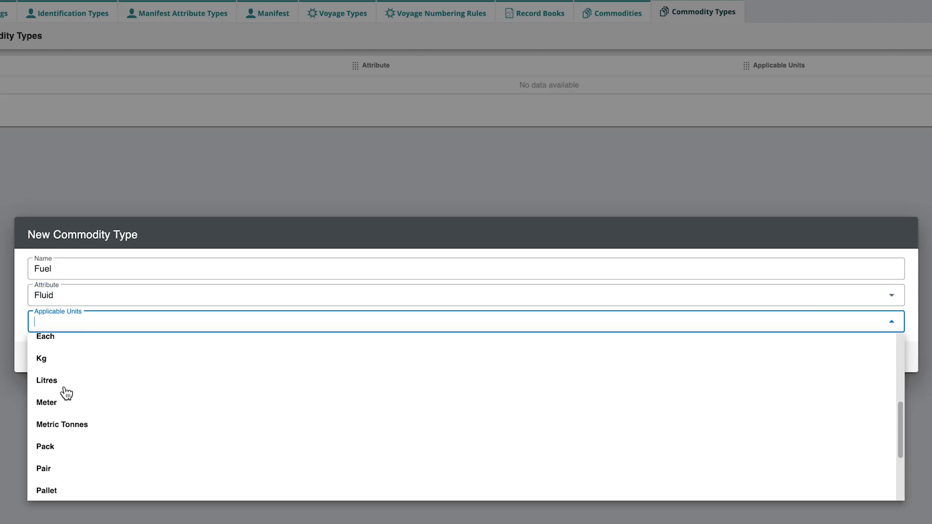
pyautogui.click(55, 385)
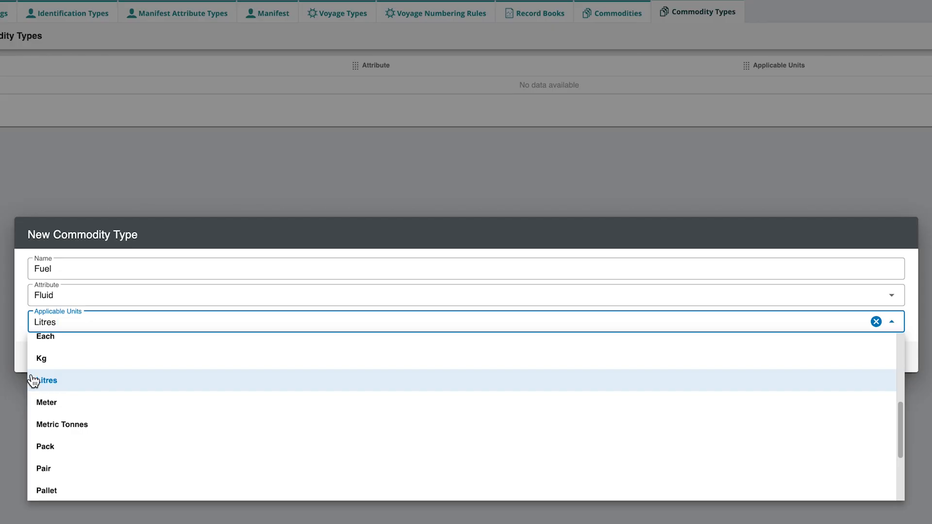
pyautogui.click(23, 363)
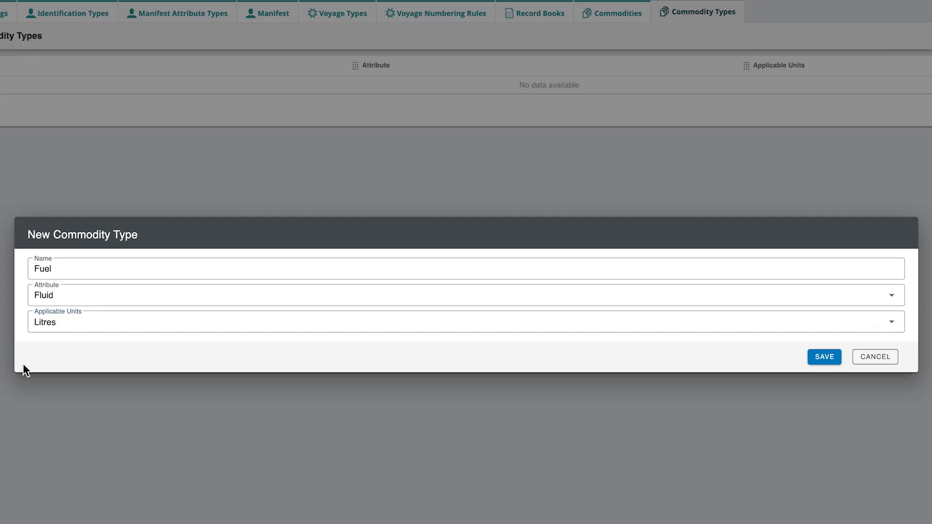
pyautogui.click(824, 358)
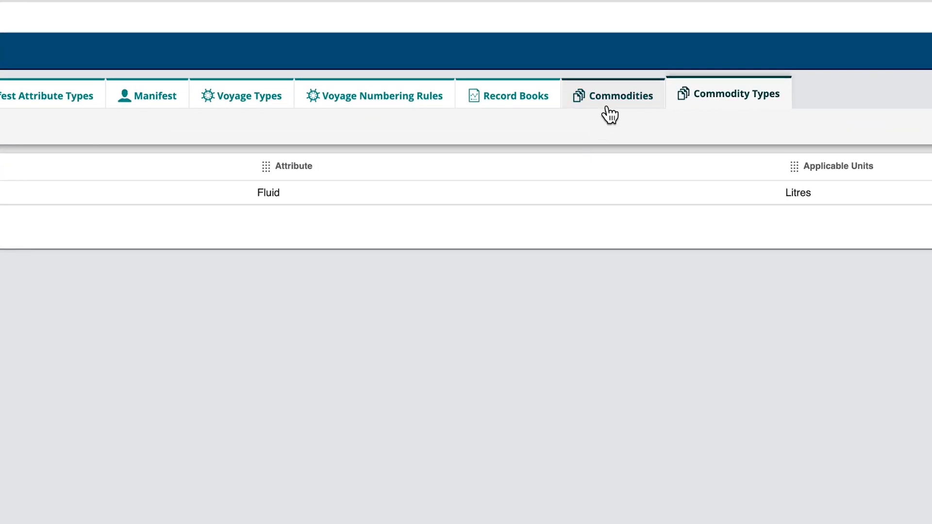
# Start a new commodity in the Logbook setup with the name Diesel and short name DSL.
pyautogui.click(607, 107)
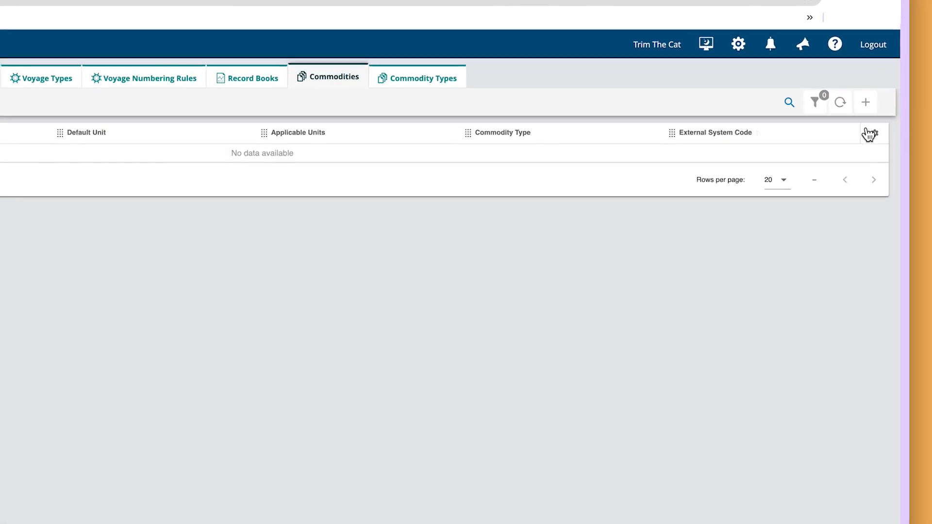
pyautogui.click(903, 70)
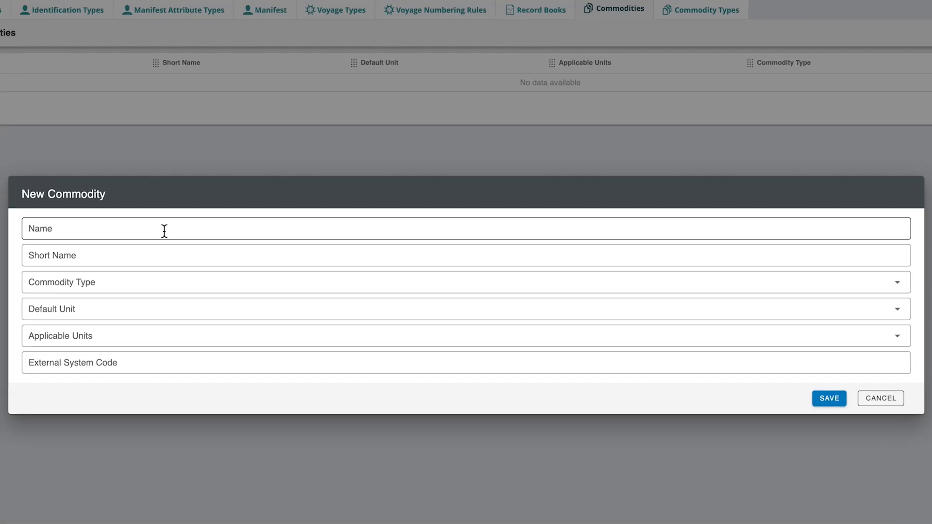
pyautogui.click(165, 232)
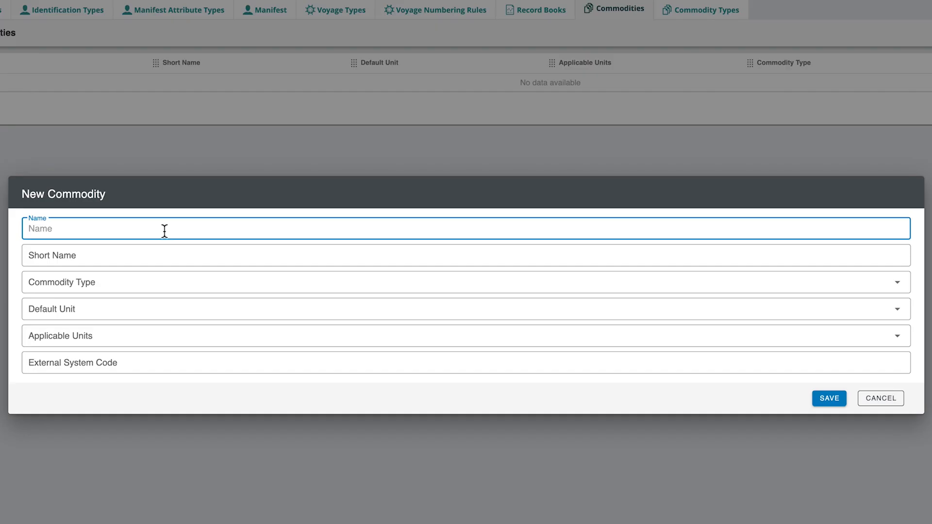
pyautogui.write('Diesel')
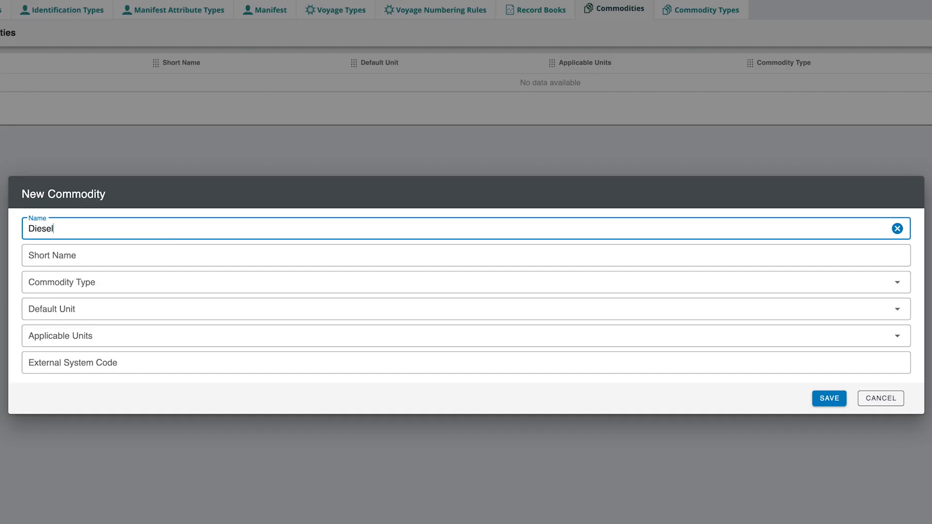
pyautogui.click(164, 252)
pyautogui.write('DSL')
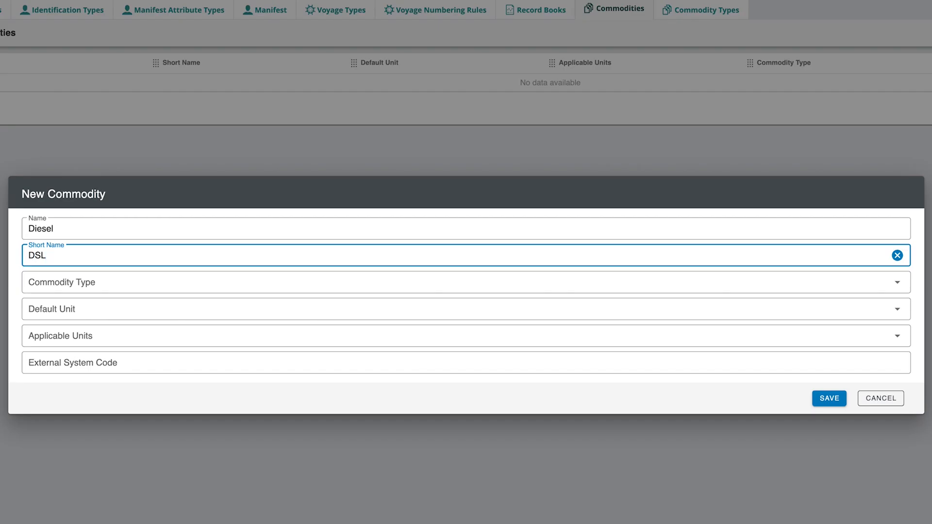
# Set the Diesel commodity's type to Fuel (FLUID) and default unit to Litres, and save it.
pyautogui.click(150, 281)
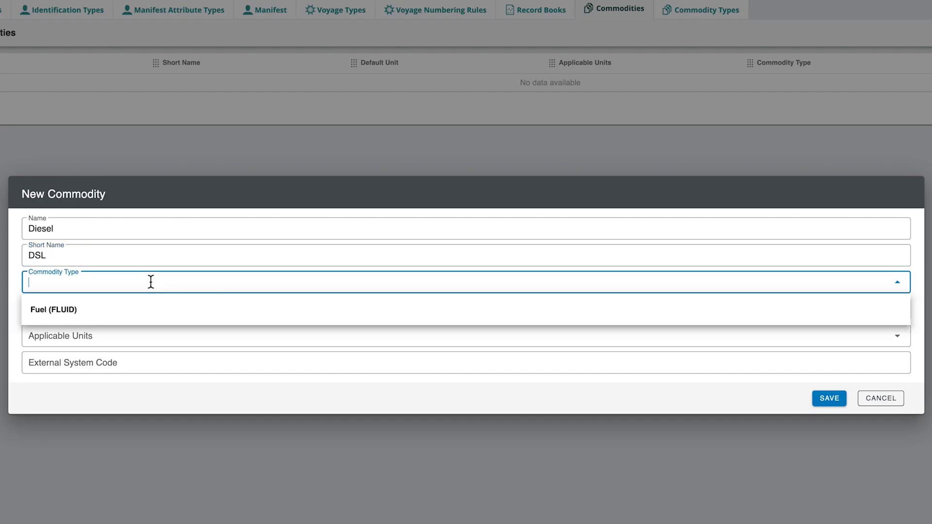
pyautogui.click(152, 313)
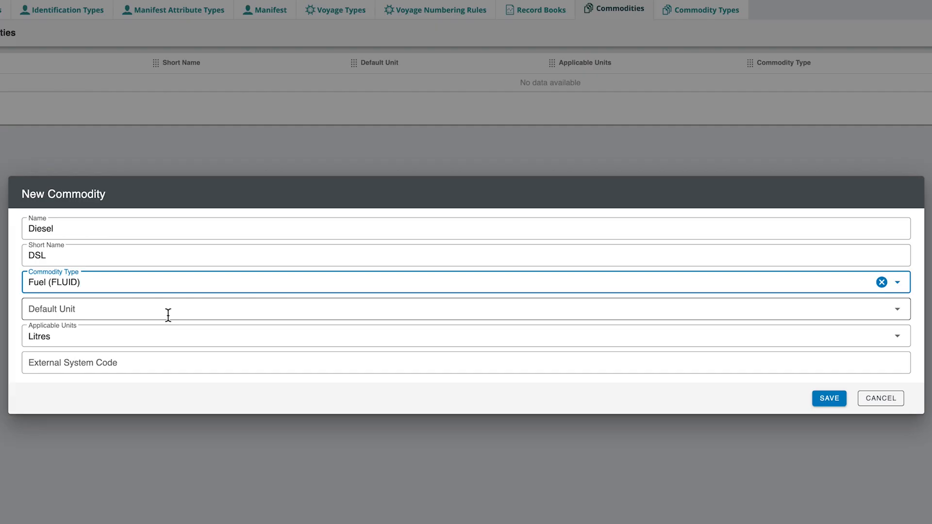
pyautogui.click(168, 316)
pyautogui.click(54, 347)
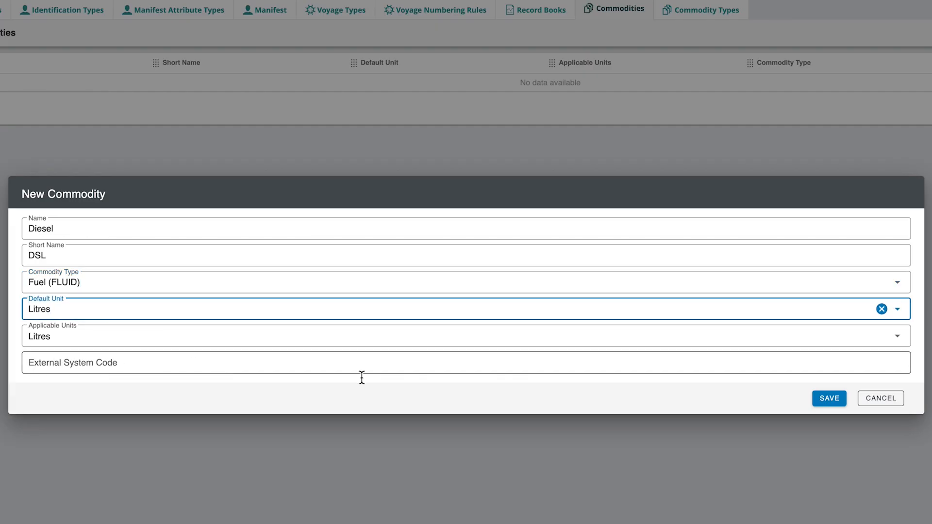
pyautogui.click(833, 405)
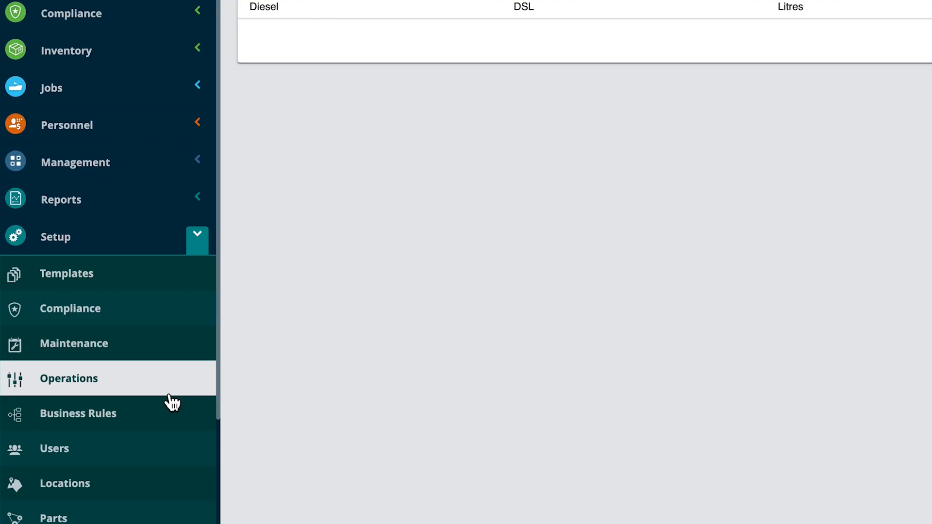
# Create and save a cargo hold type named Fuel and Oil, short name FO, with asset profile Asset, in the Operations setup.
pyautogui.click(169, 395)
pyautogui.click(630, 101)
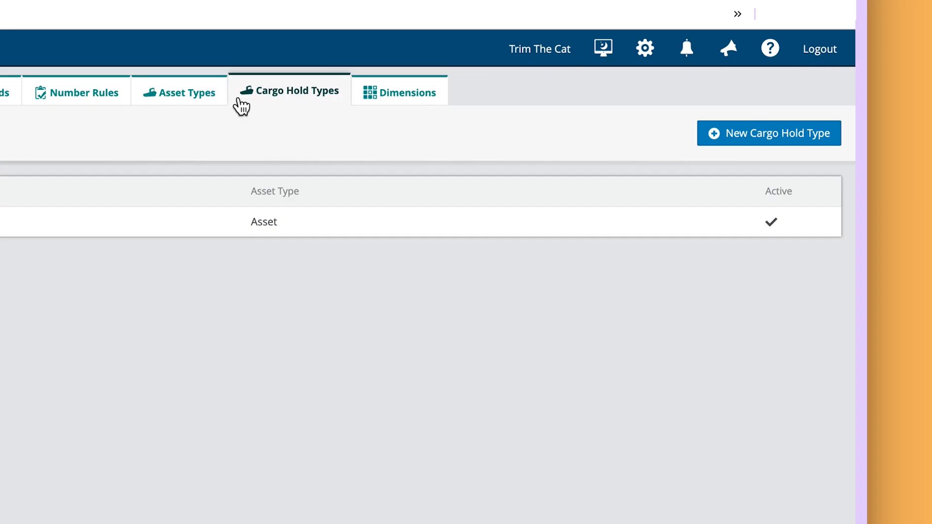
pyautogui.click(706, 145)
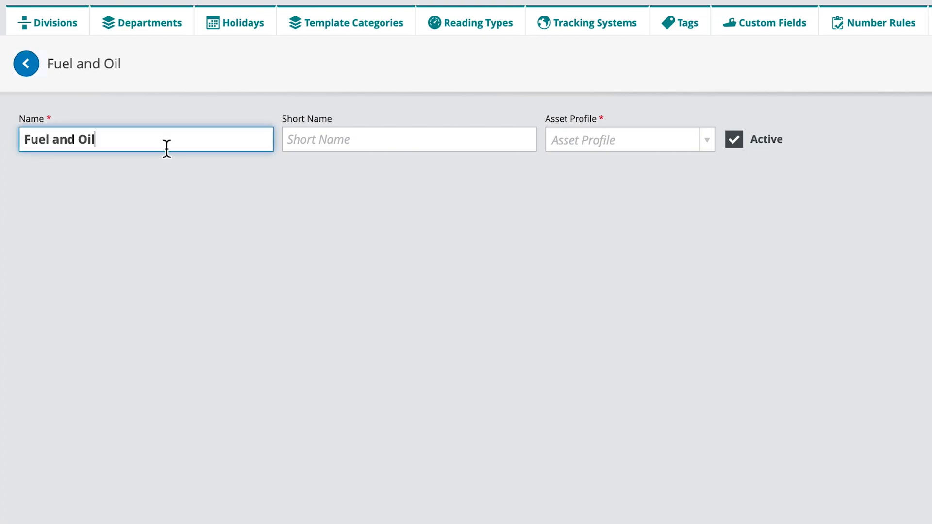
pyautogui.click(291, 142)
pyautogui.write('FO')
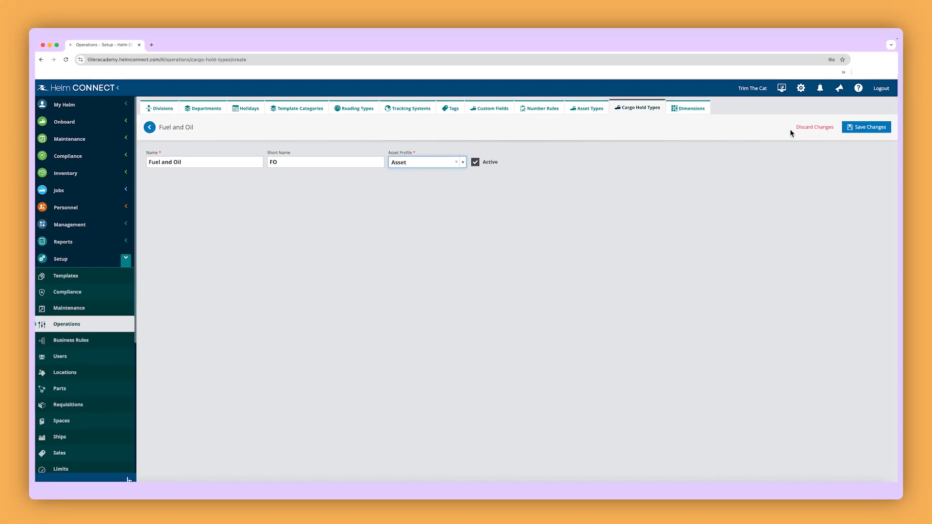
pyautogui.click(853, 130)
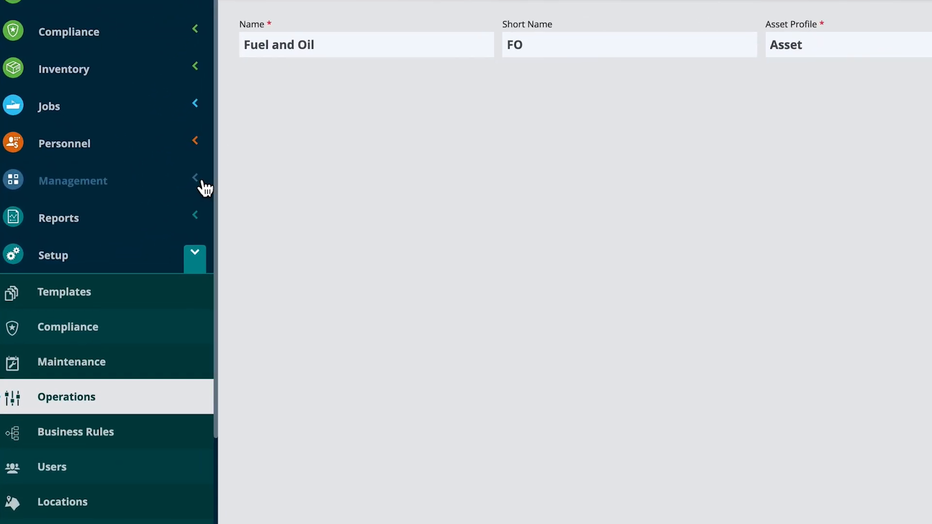
# Open the tanks and cargo holds of the vessel Tiller - Tugaboata under asset management.
pyautogui.click(205, 188)
pyautogui.click(210, 225)
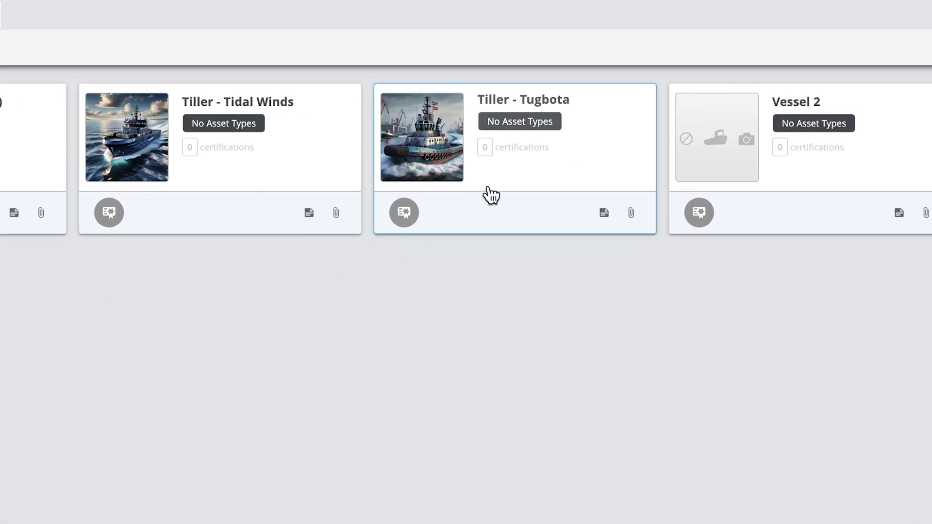
pyautogui.click(490, 189)
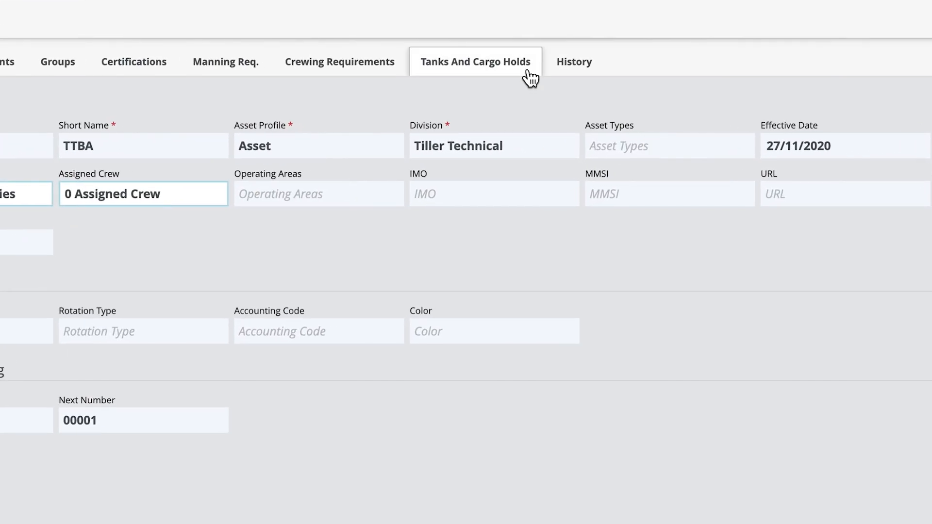
pyautogui.click(531, 78)
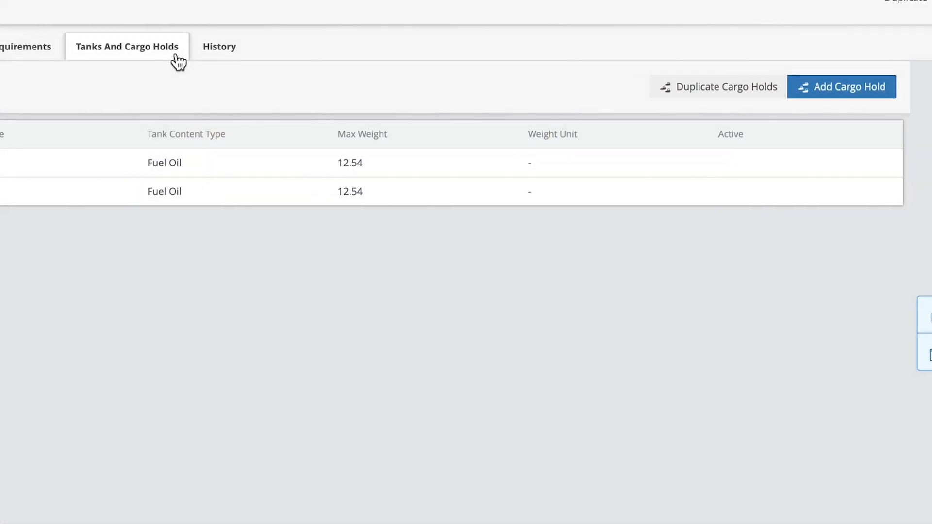
# Add cargo holds to the vessel and open the record of Fuel Oil Tank #9 - Port.
pyautogui.click(750, 102)
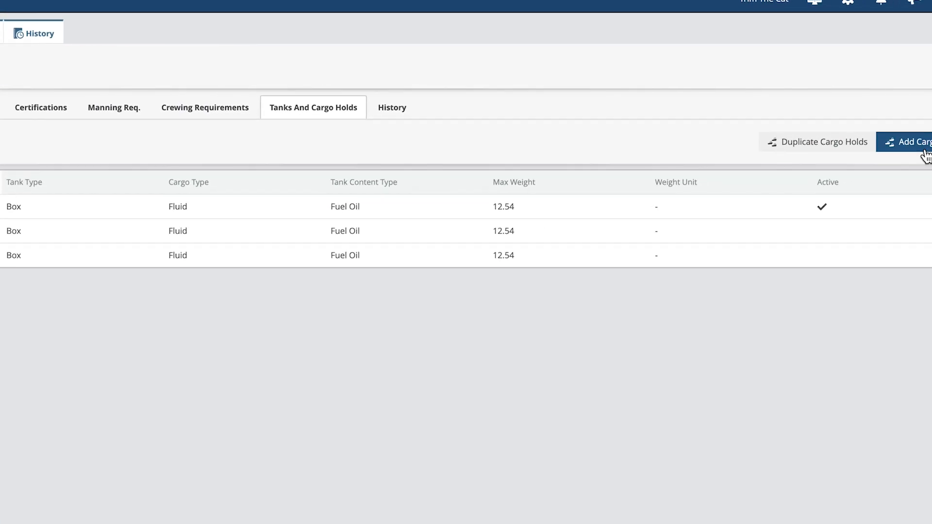
pyautogui.click(918, 142)
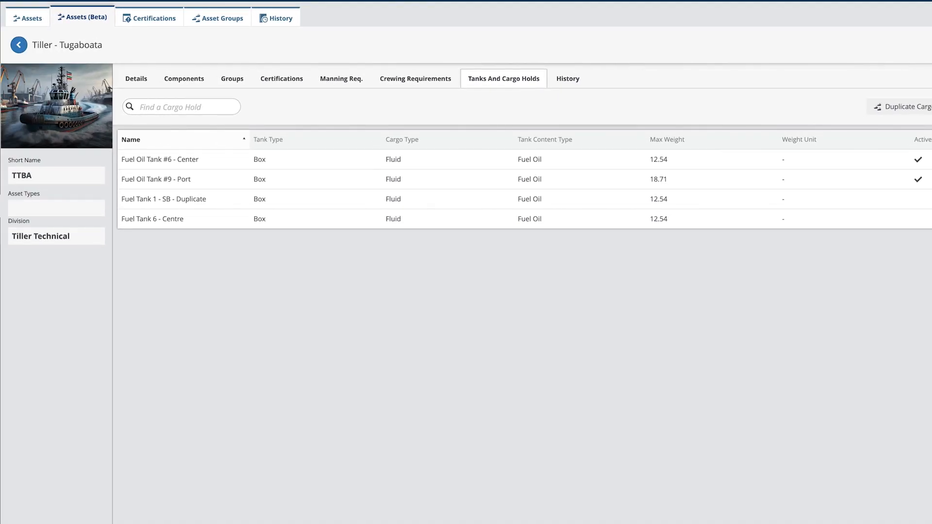
pyautogui.click(335, 180)
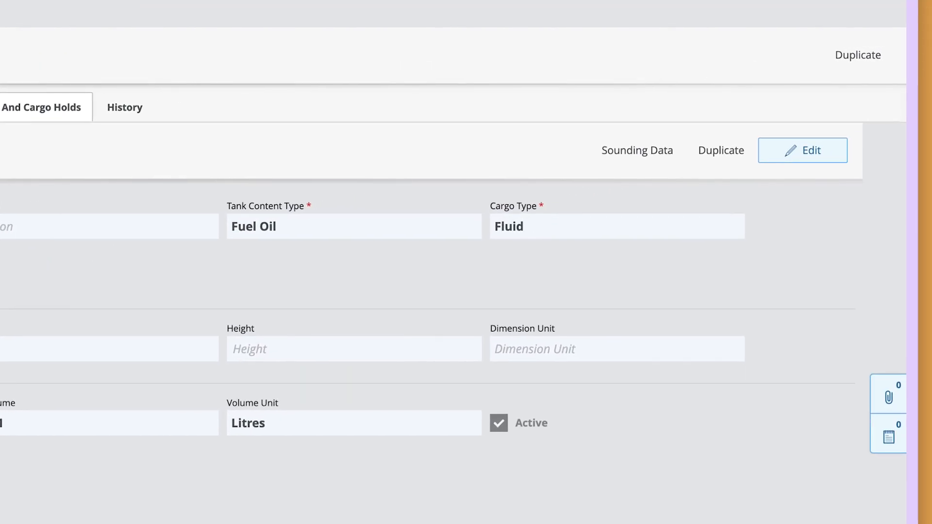
# Upload the sounding table spreadsheet for Fuel Oil Tank #9 - Port with sounding unit Centimeter - cm and volume unit Litres, and save.
pyautogui.click(637, 151)
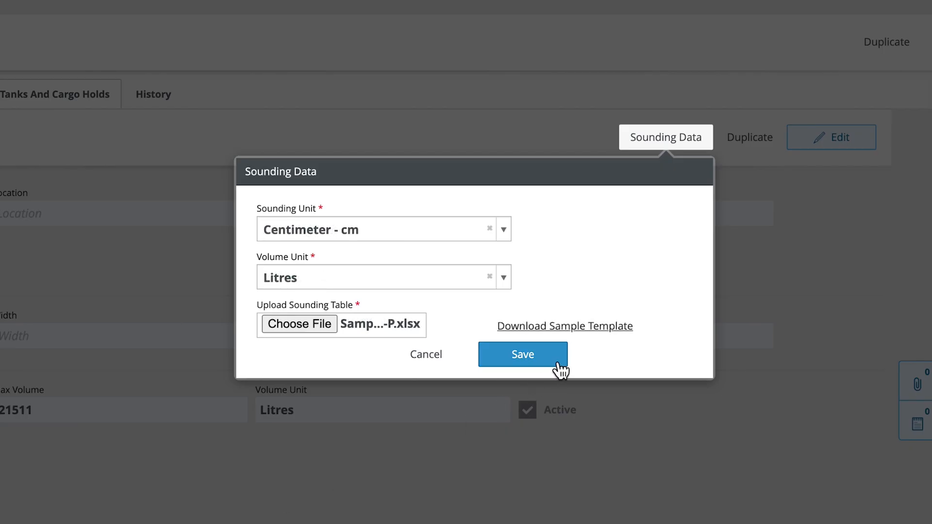
pyautogui.click(560, 369)
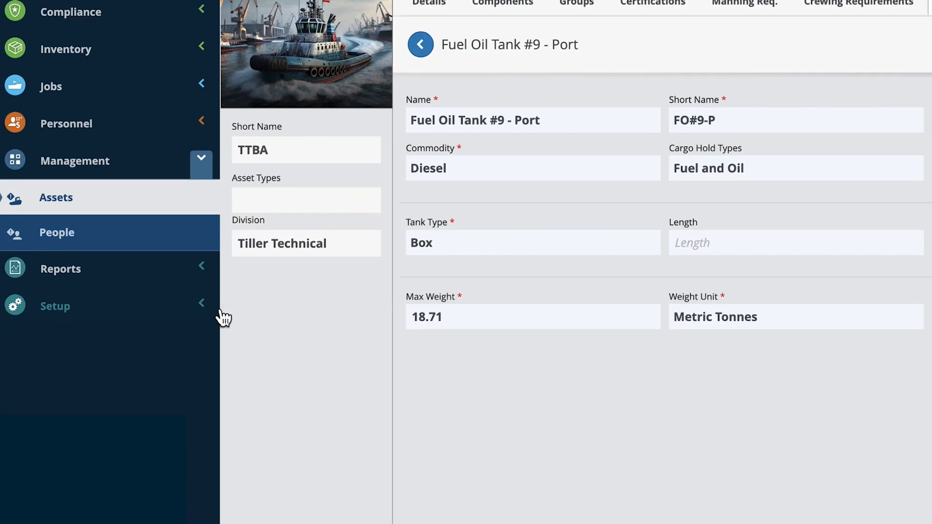
# Open the Tank Sounding event type in the Events setup.
pyautogui.click(208, 316)
pyautogui.scroll(-5, 218, 306)
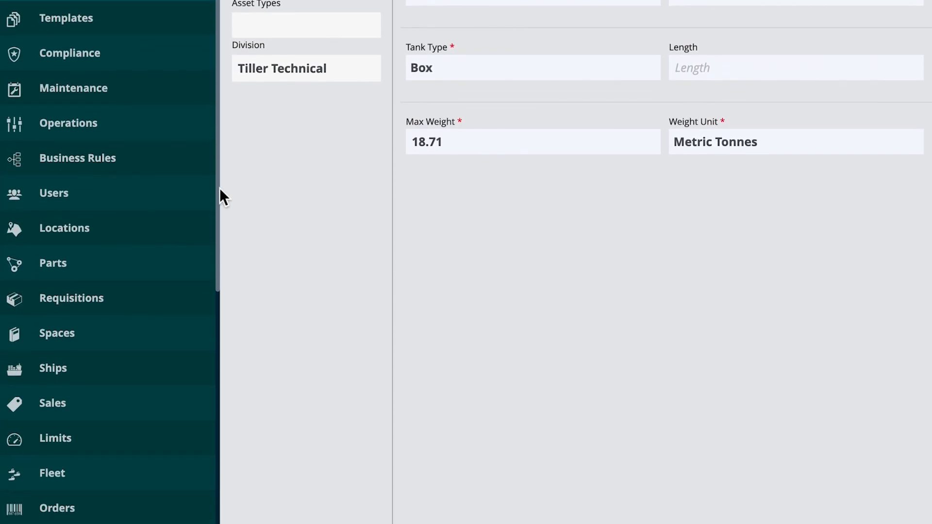
pyautogui.scroll(-3, 202, 281)
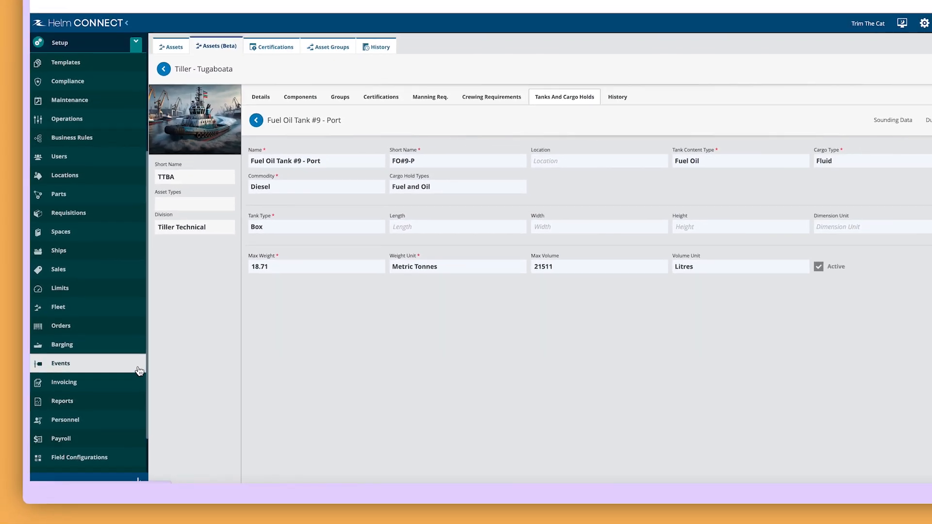
pyautogui.click(139, 370)
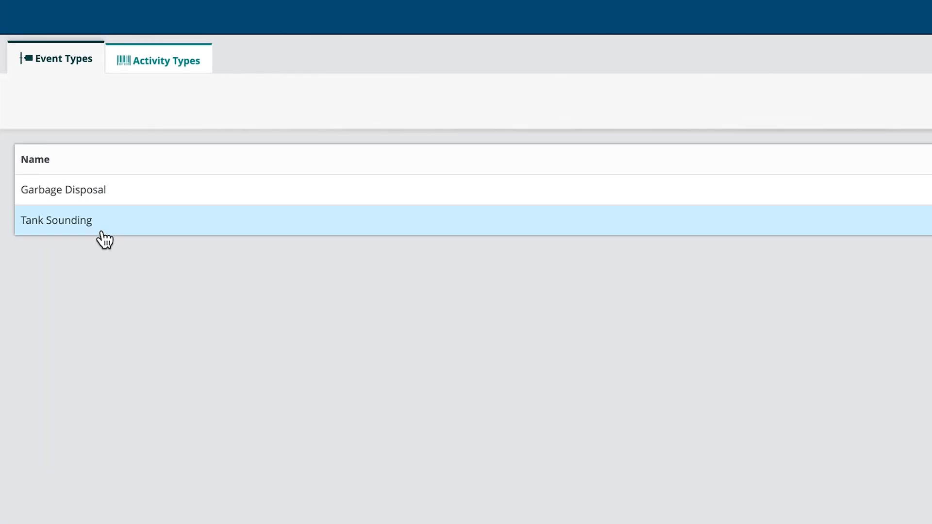
pyautogui.click(182, 183)
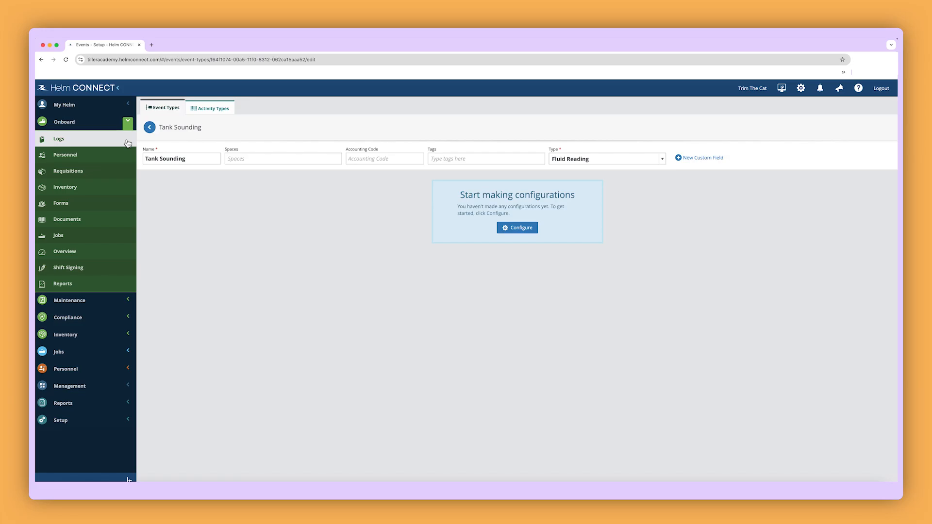
# Start a new entry in the onboard logbook with the entry type Tank Sounding.
pyautogui.click(128, 143)
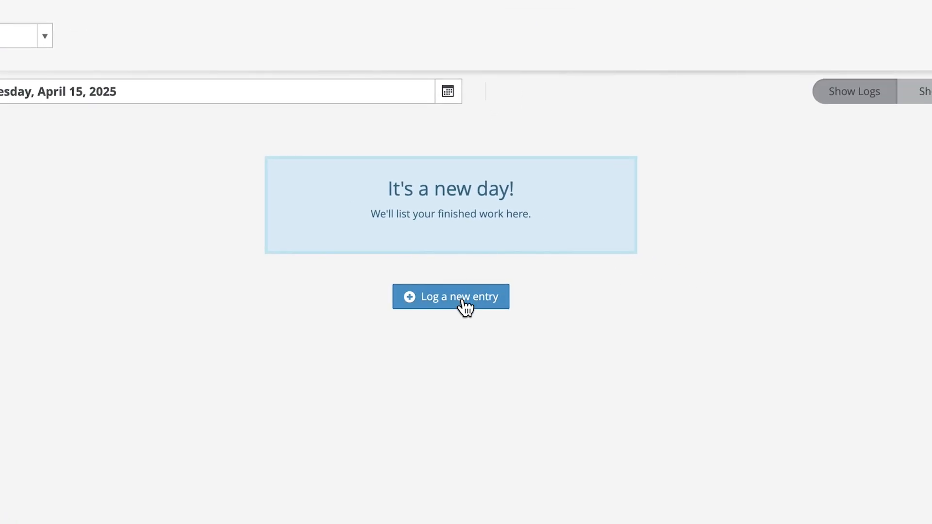
pyautogui.click(464, 304)
pyautogui.click(485, 119)
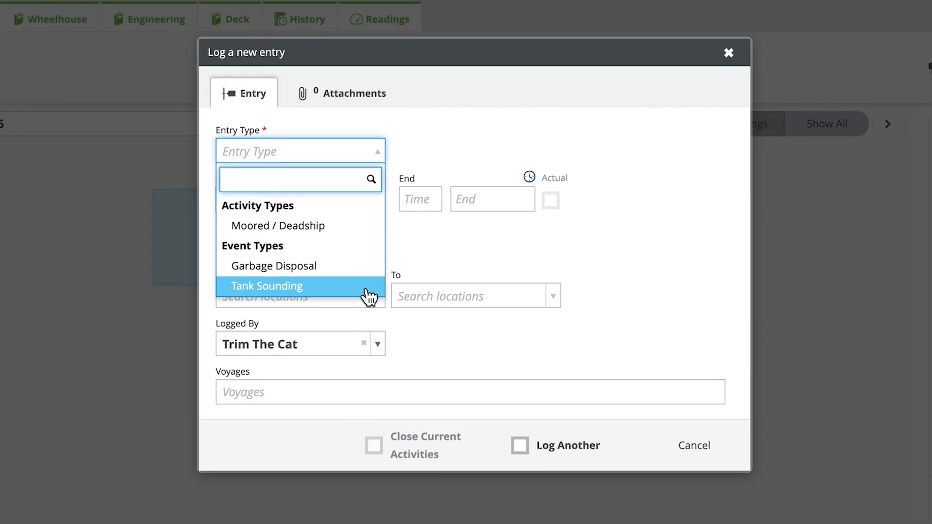
pyautogui.click(369, 296)
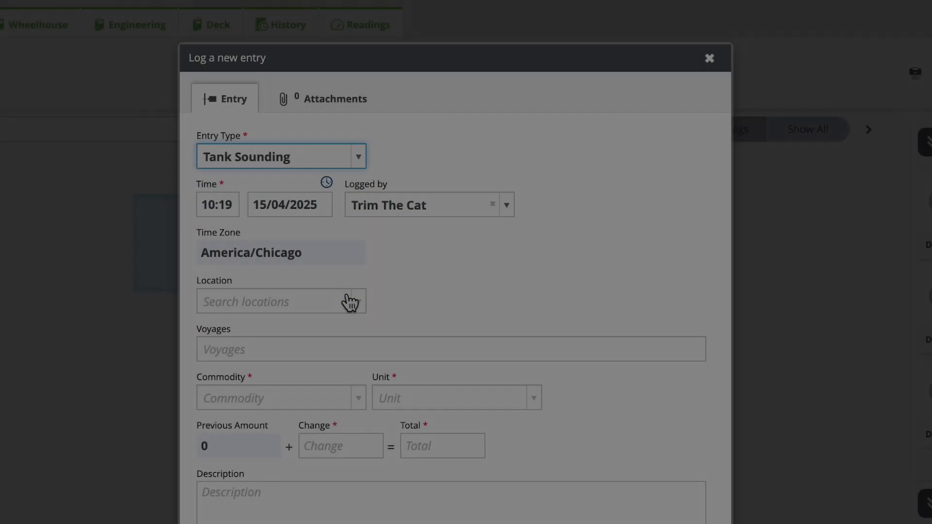
# Choose the commodity DSL - Diesel for the tank sounding entry and set its change amount to 240.
pyautogui.click(360, 398)
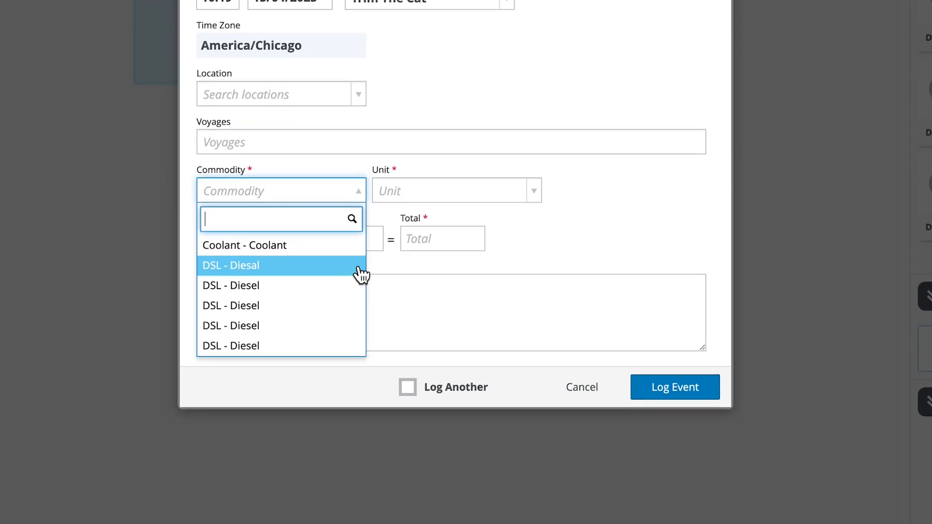
pyautogui.click(360, 471)
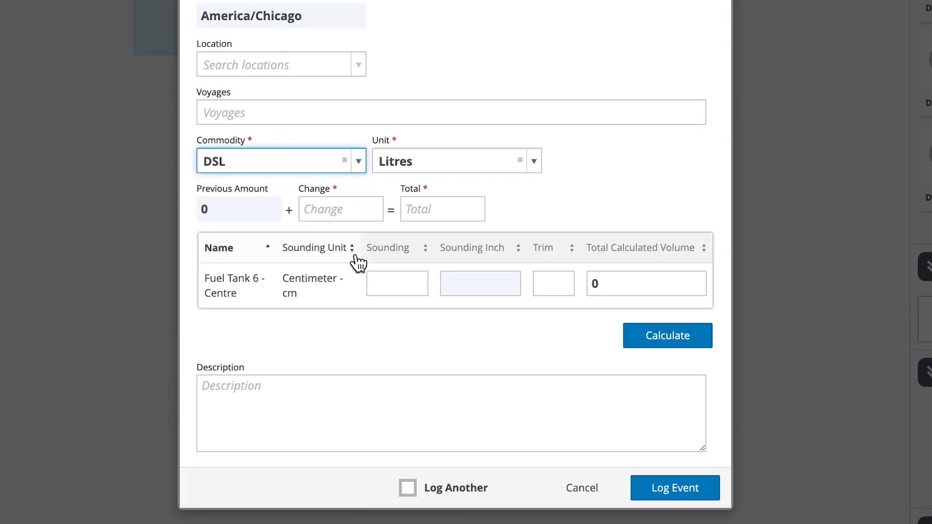
pyautogui.click(358, 213)
pyautogui.write('240')
# Enter a sounding of 56 and trim of 0 for Fuel Tank 6 - Centre, calculate the volume and log the event.
pyautogui.click(422, 284)
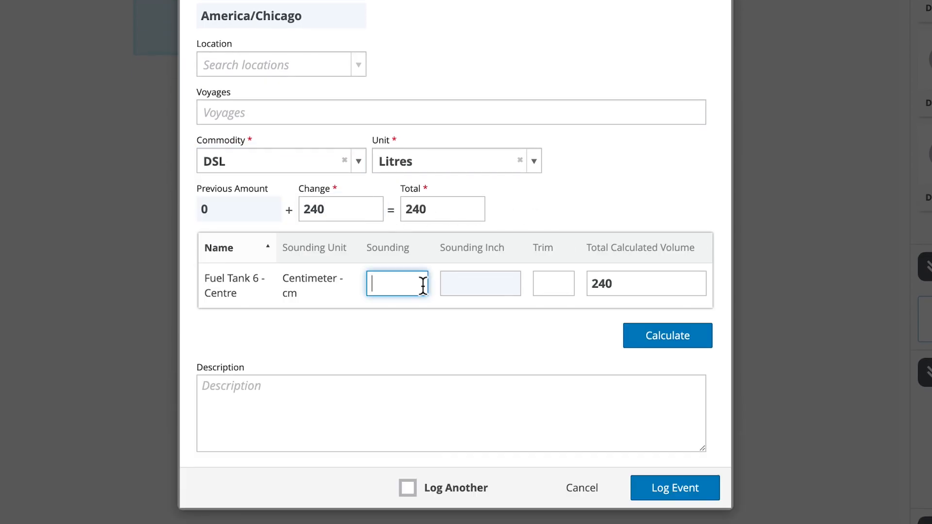
pyautogui.write('56')
pyautogui.click(563, 289)
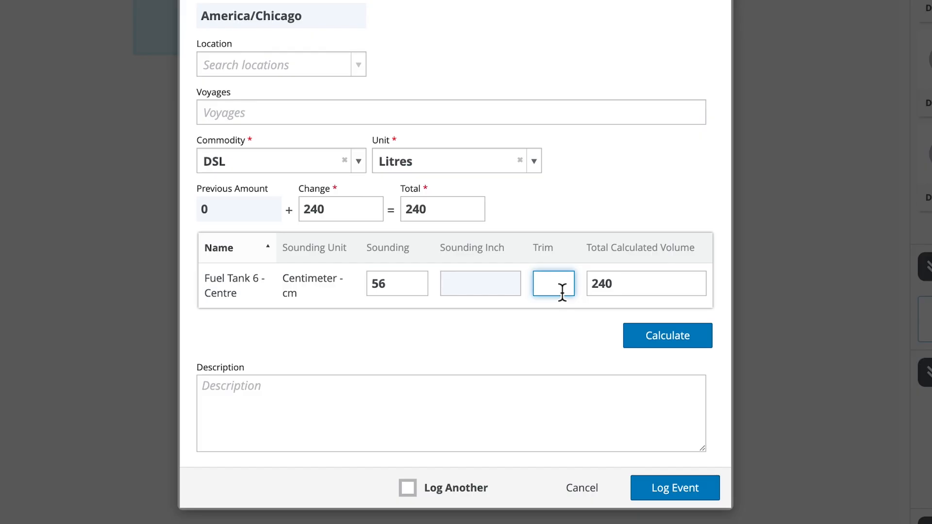
pyautogui.write('0')
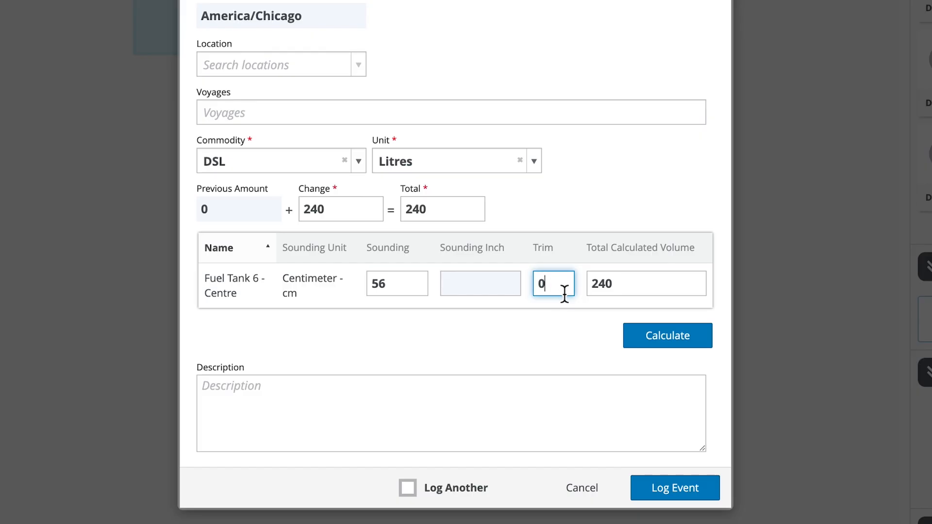
pyautogui.click(708, 344)
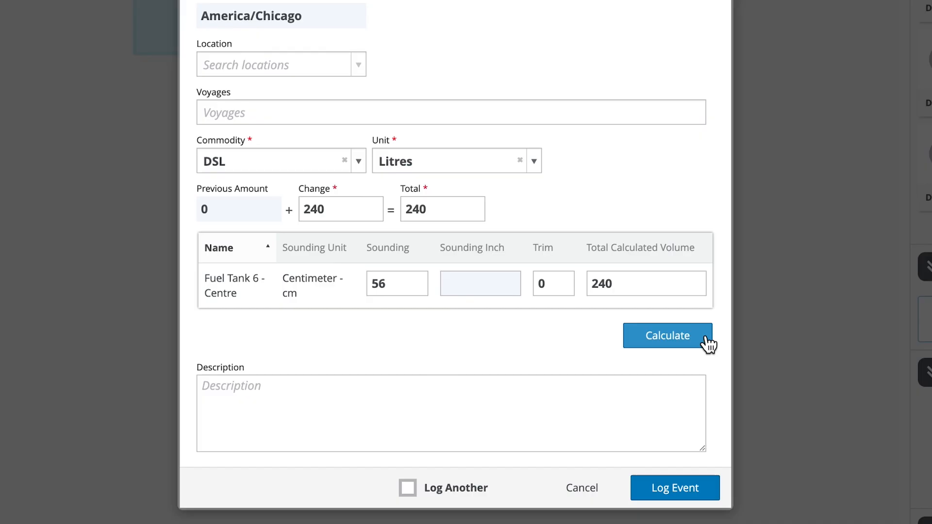
pyautogui.click(693, 485)
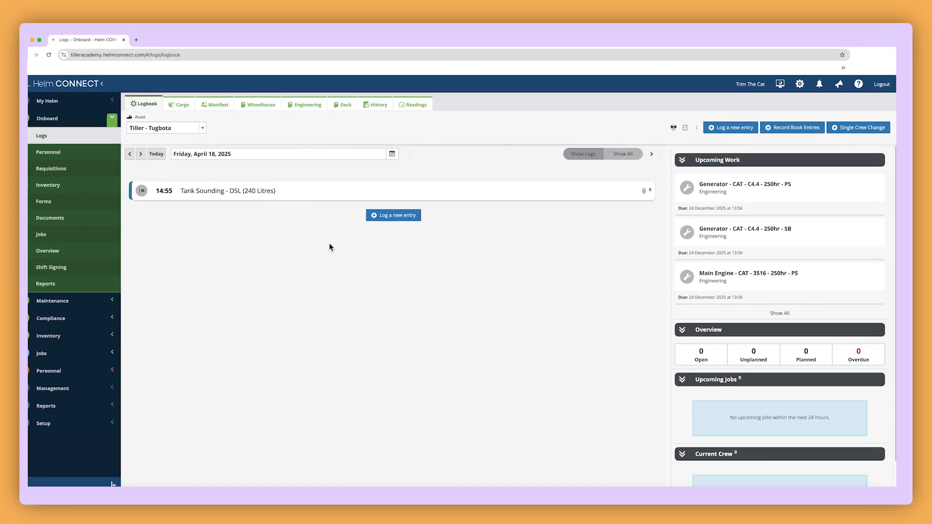
# Open the cargo section of the onboard logs.
pyautogui.click(195, 111)
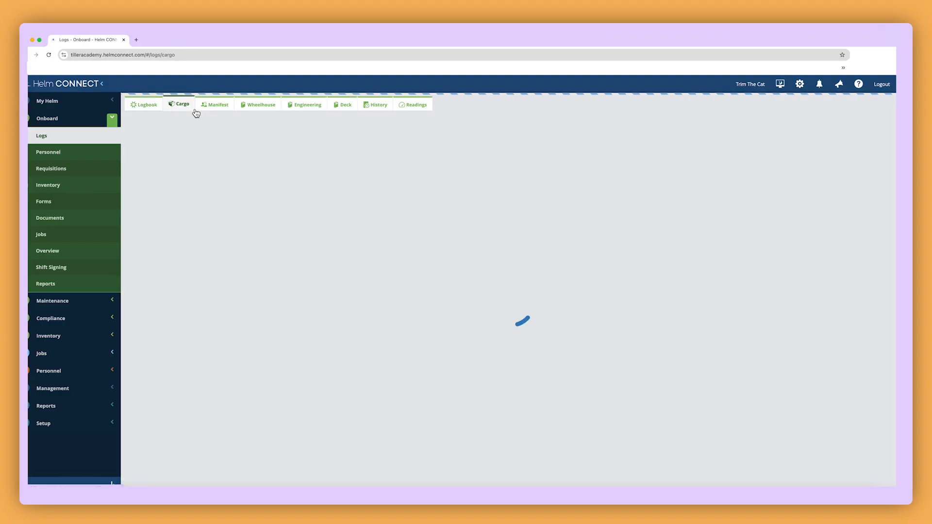